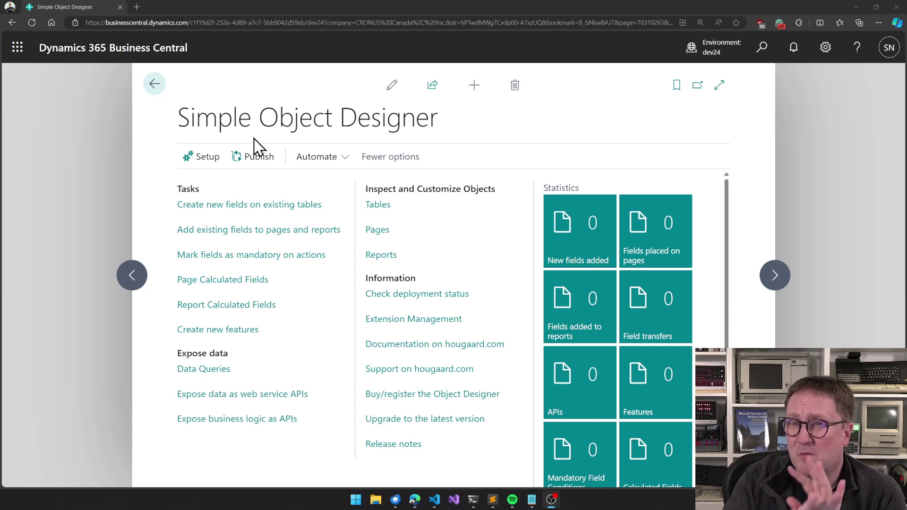
# Step: Open the Simple Object Designer setup and try personalizing the page without making changes
pyautogui.click(203, 157)
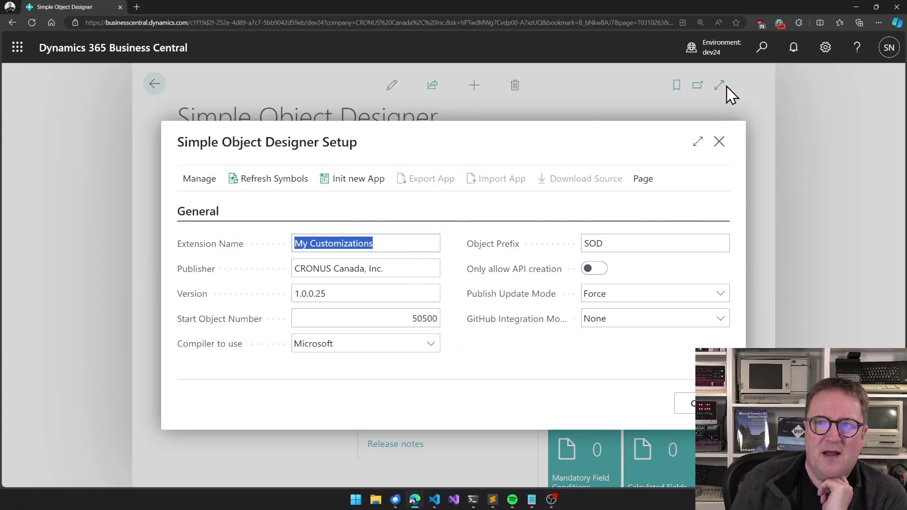
pyautogui.click(825, 50)
pyautogui.click(741, 142)
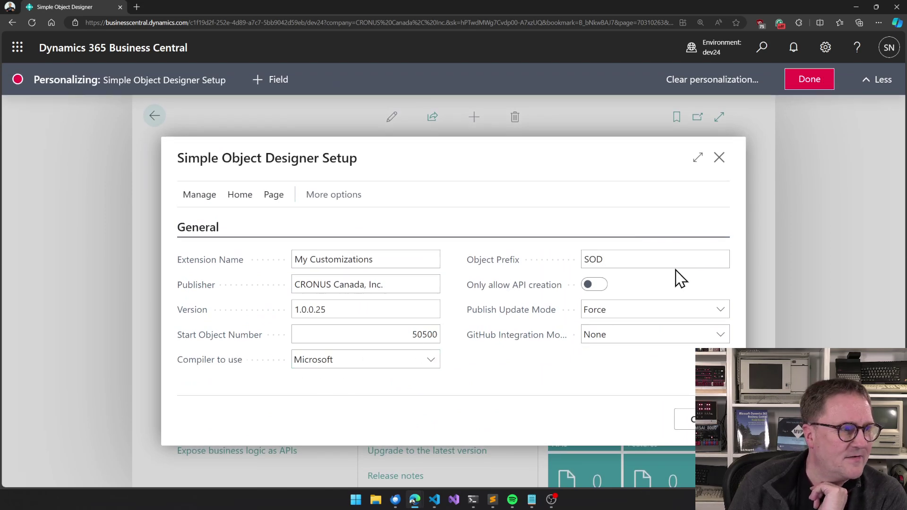
pyautogui.click(809, 84)
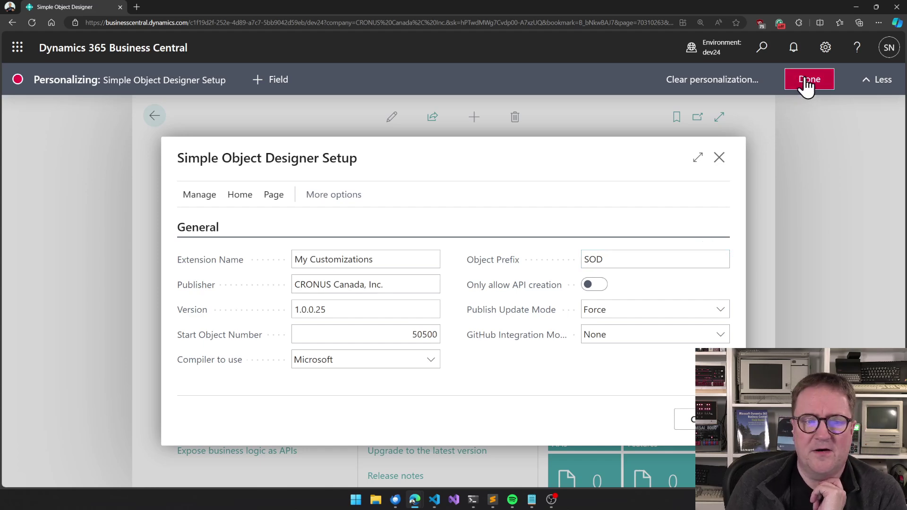
# Step: Keep Microsoft as the compiler, refresh the symbols, and close the setup
pyautogui.click(386, 344)
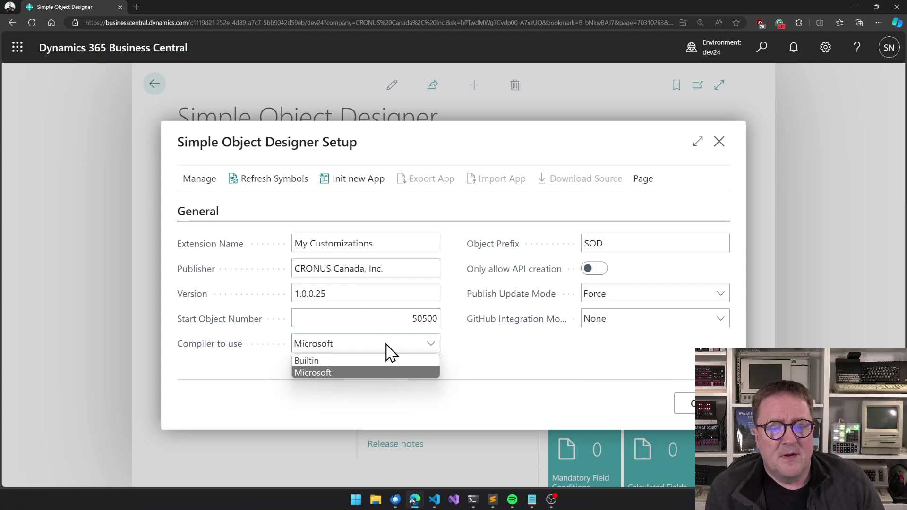
pyautogui.click(466, 354)
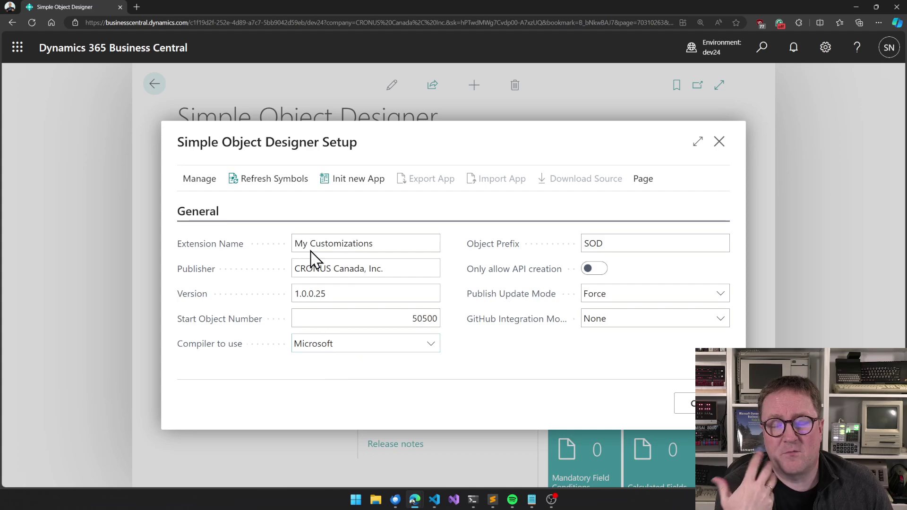
pyautogui.click(283, 184)
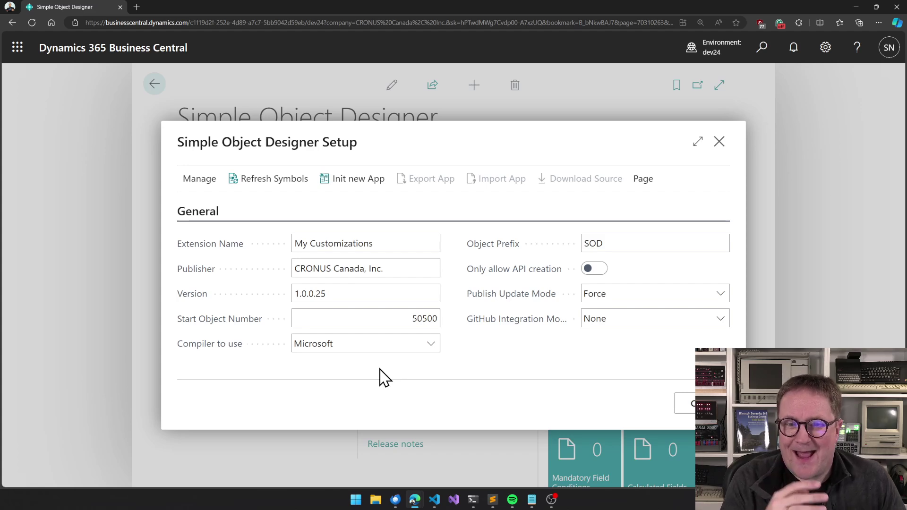
pyautogui.press('Escape')
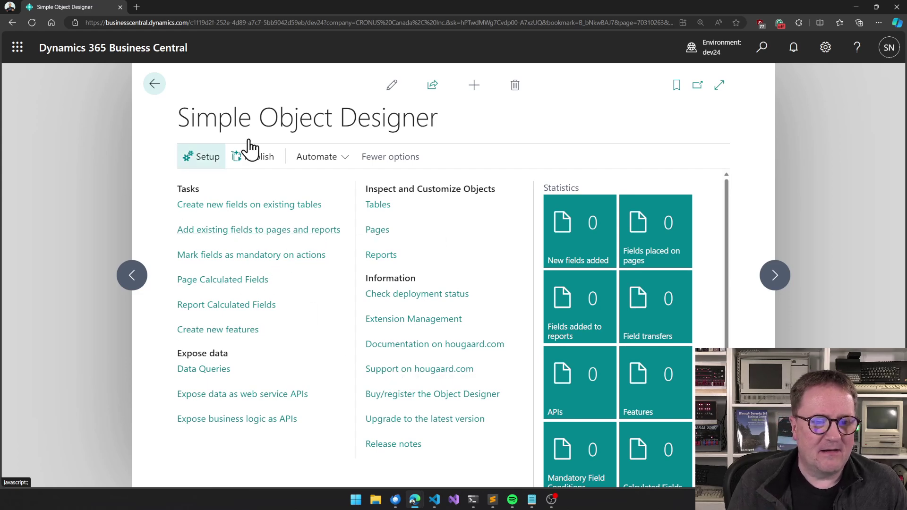
# Step: Open the mycustomer query from Data Queries and glance at the first element's filters
pyautogui.click(212, 373)
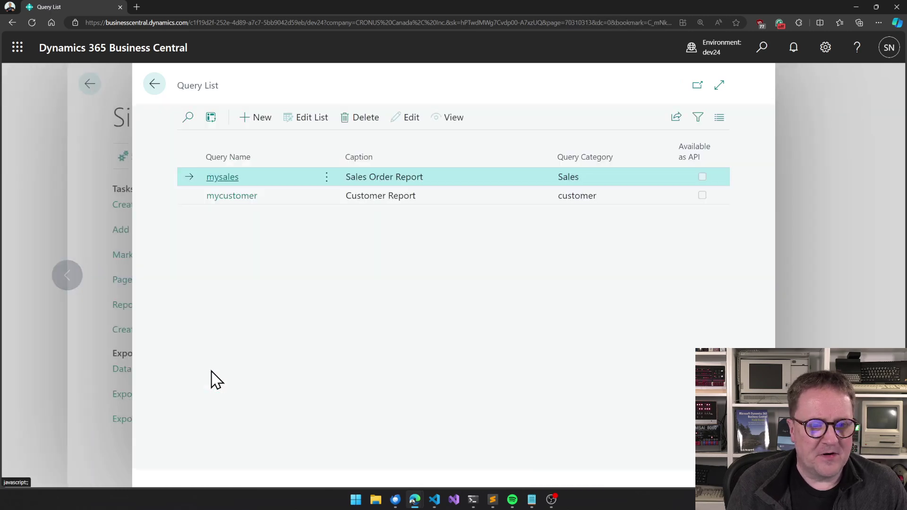
pyautogui.click(231, 196)
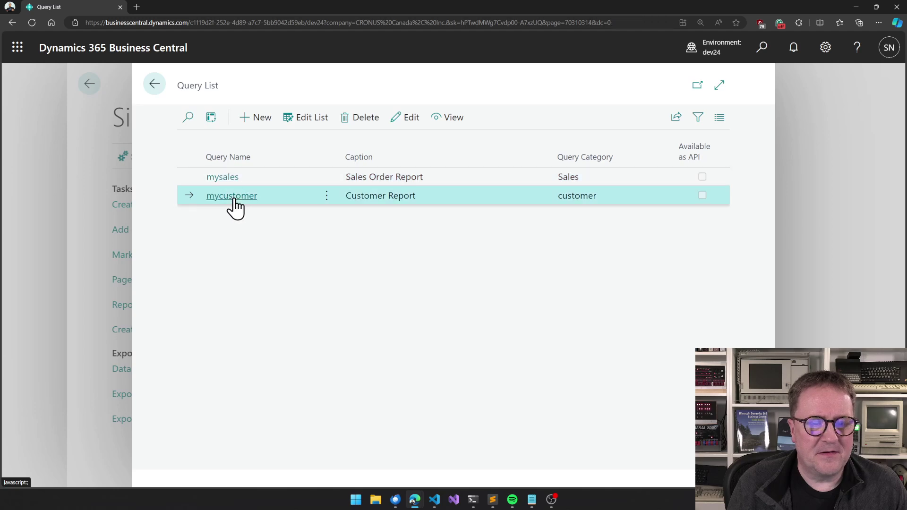
pyautogui.click(398, 297)
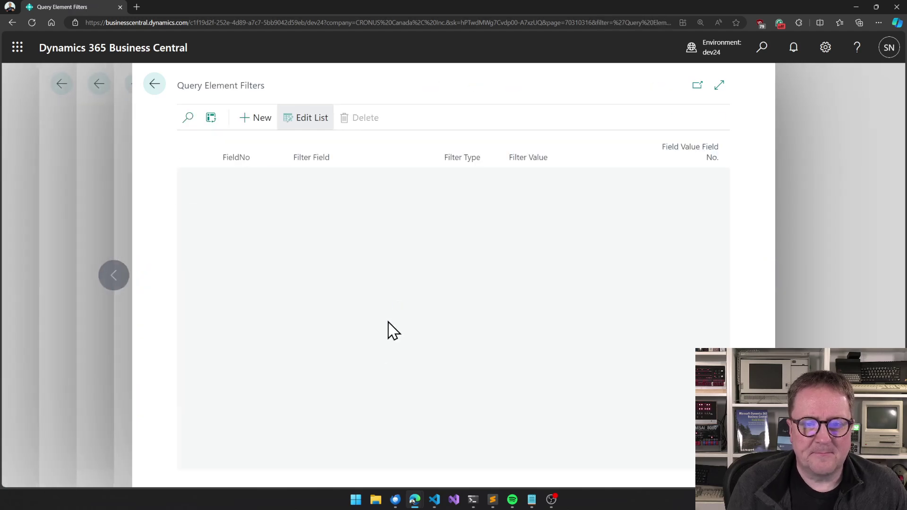
pyautogui.press('Escape')
# Step: Add a Link filter line on the ledgerentry element, then back out to the main page
pyautogui.click(362, 375)
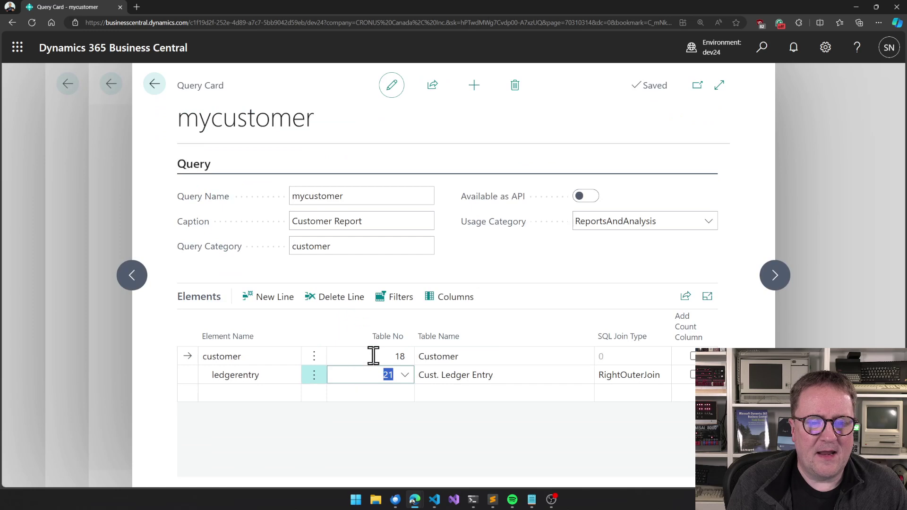
pyautogui.click(396, 313)
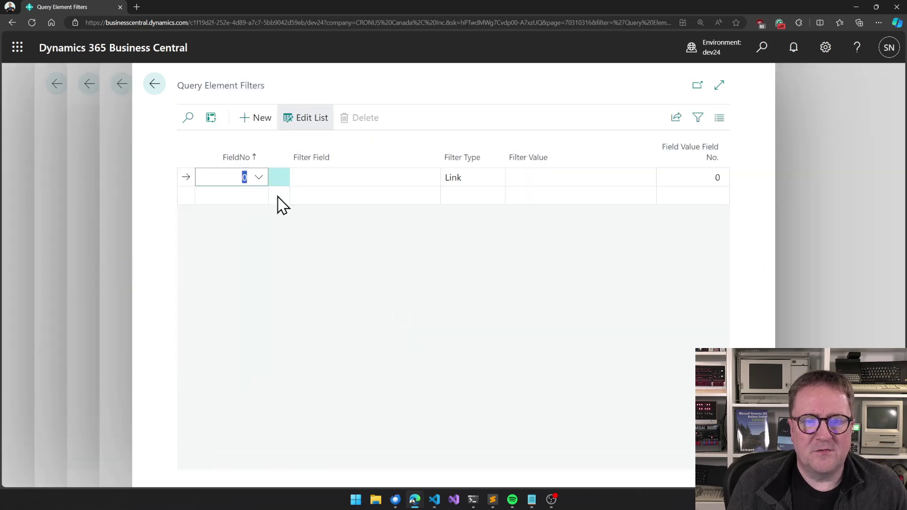
pyautogui.press('Escape')
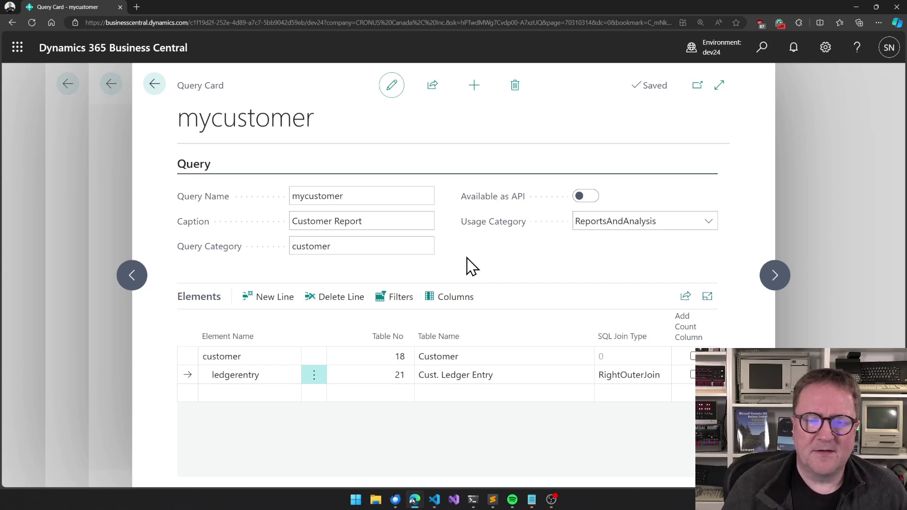
pyautogui.press('Escape')
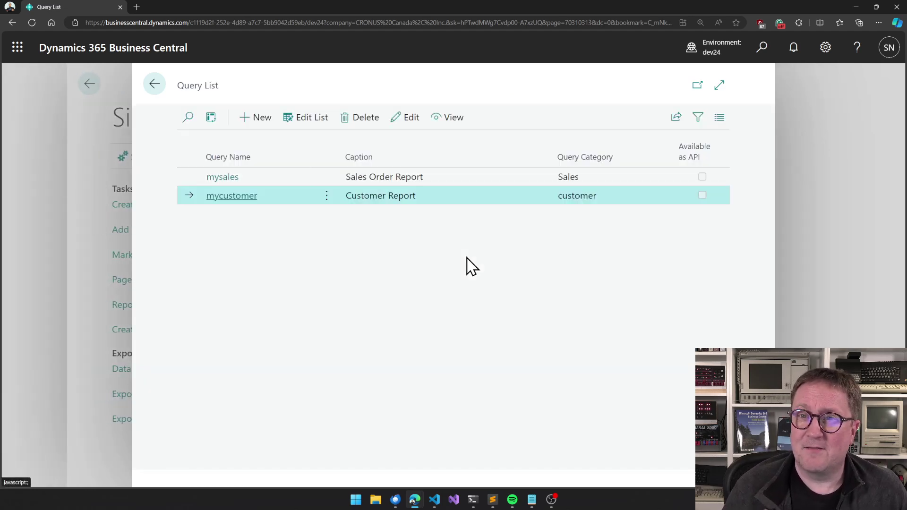
pyautogui.press('Escape')
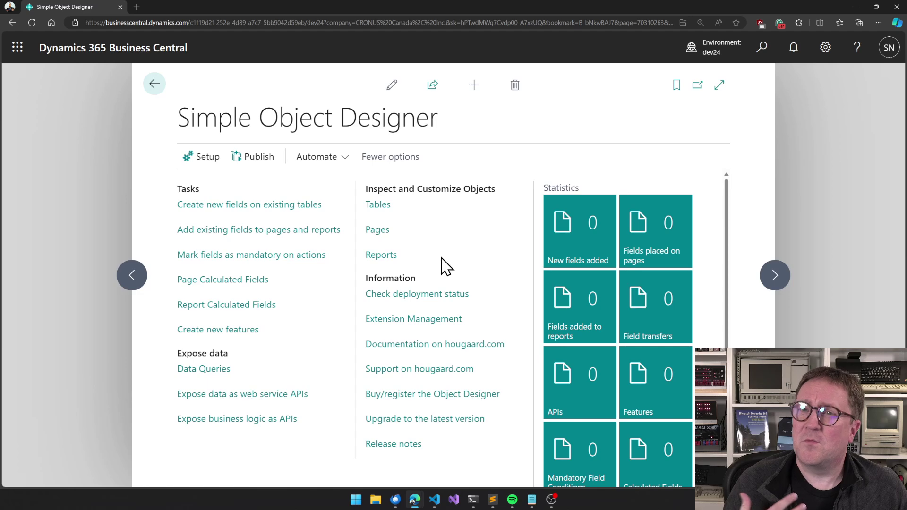
# Step: Publish the extension to this environment, which reports the missing DataItemLink error in mycustomer
pyautogui.click(258, 156)
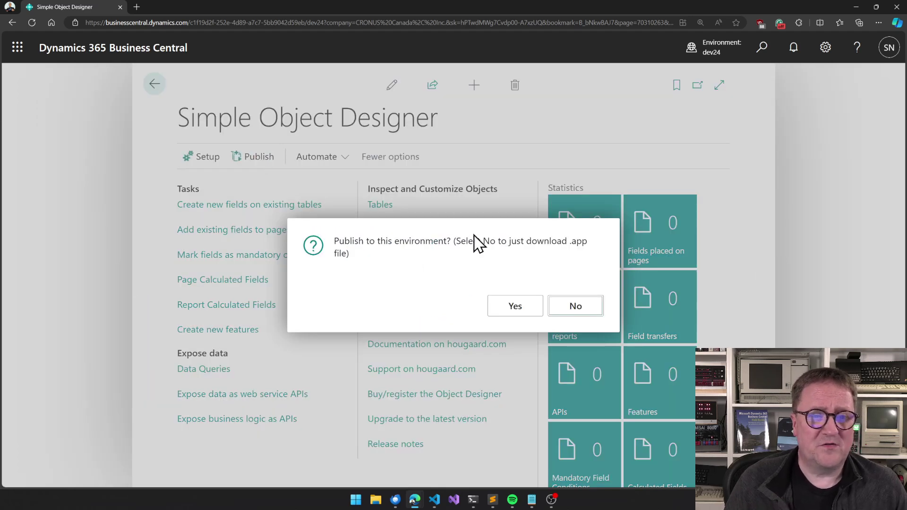
pyautogui.click(515, 307)
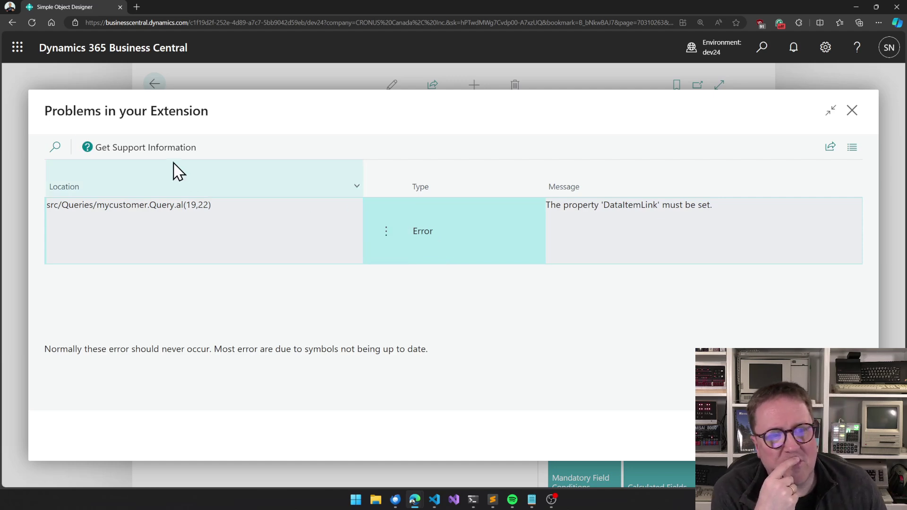
# Step: Allow the vendor to examine the source, copy the generated support code, and close the problems report
pyautogui.click(150, 156)
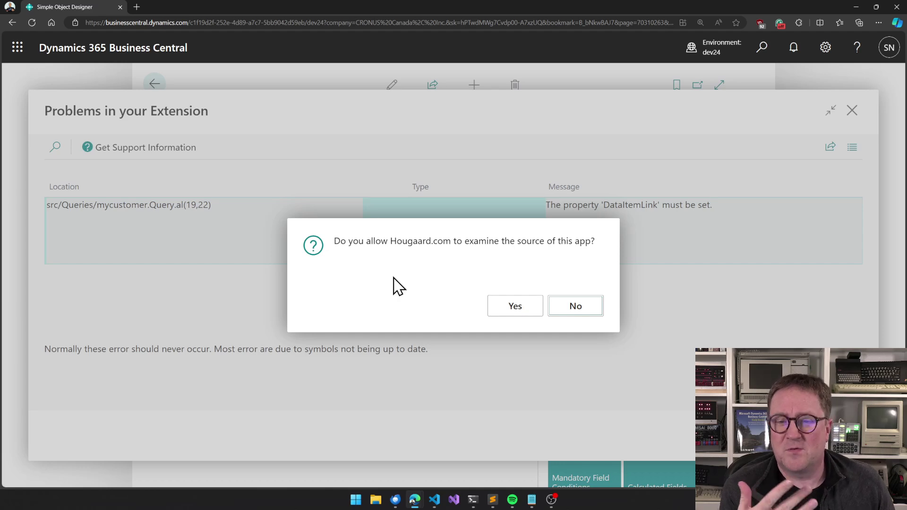
pyautogui.click(499, 308)
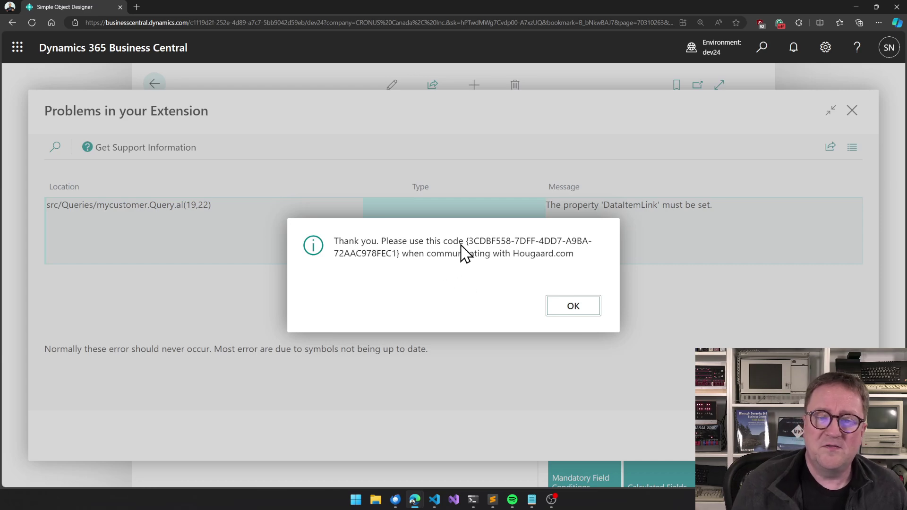
pyautogui.moveTo(466, 242); pyautogui.dragTo(399, 260)
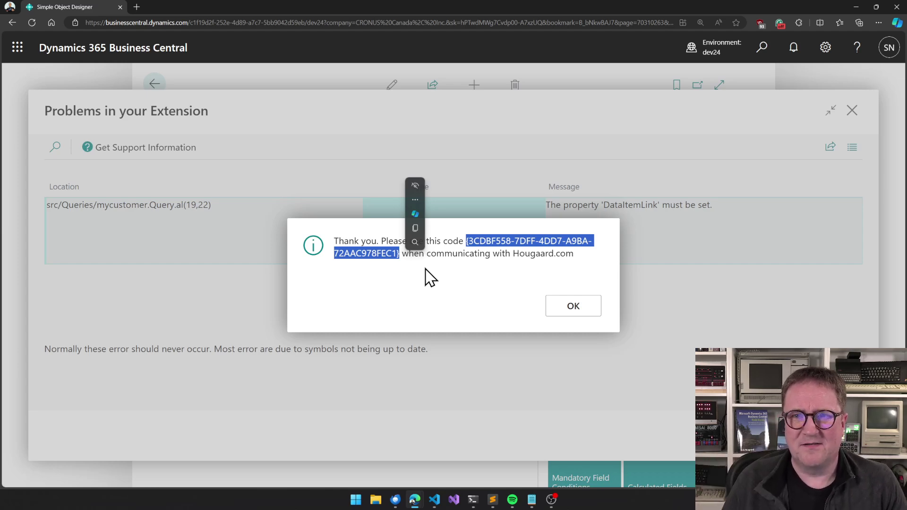
pyautogui.click(574, 307)
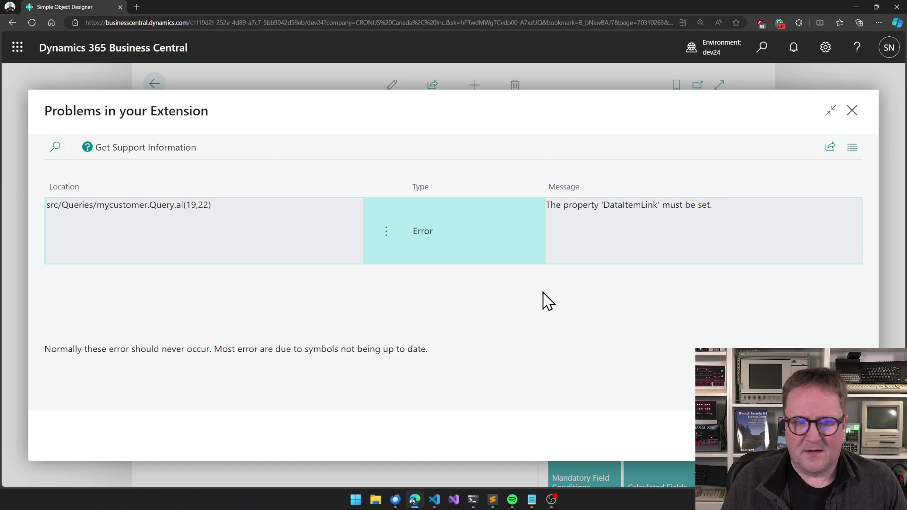
pyautogui.press('Escape')
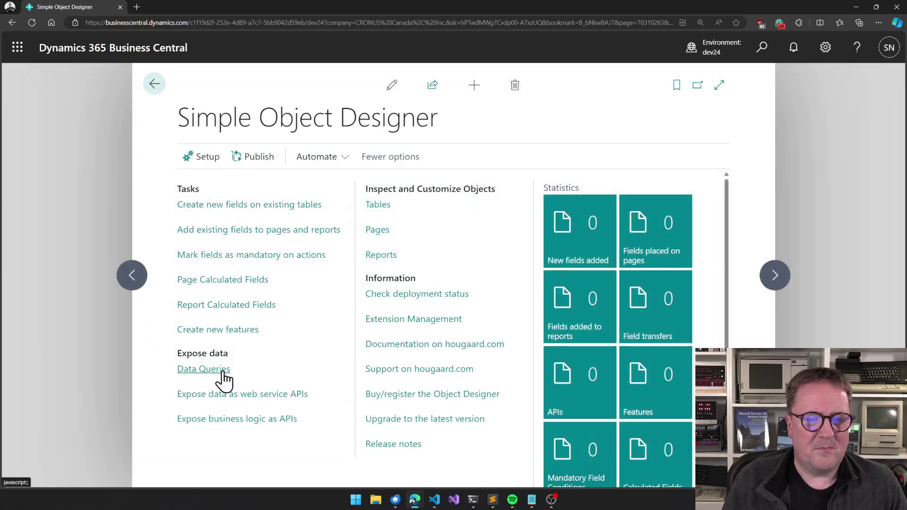
# Step: Open the ledgerentry element's filters in the mycustomer query and enter 1 in the first field
pyautogui.click(219, 370)
pyautogui.click(241, 196)
pyautogui.click(243, 198)
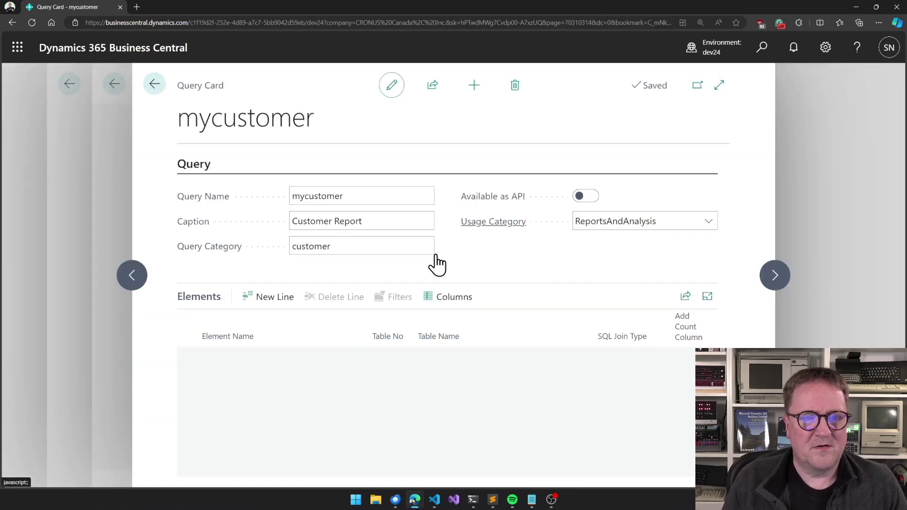
pyautogui.click(361, 377)
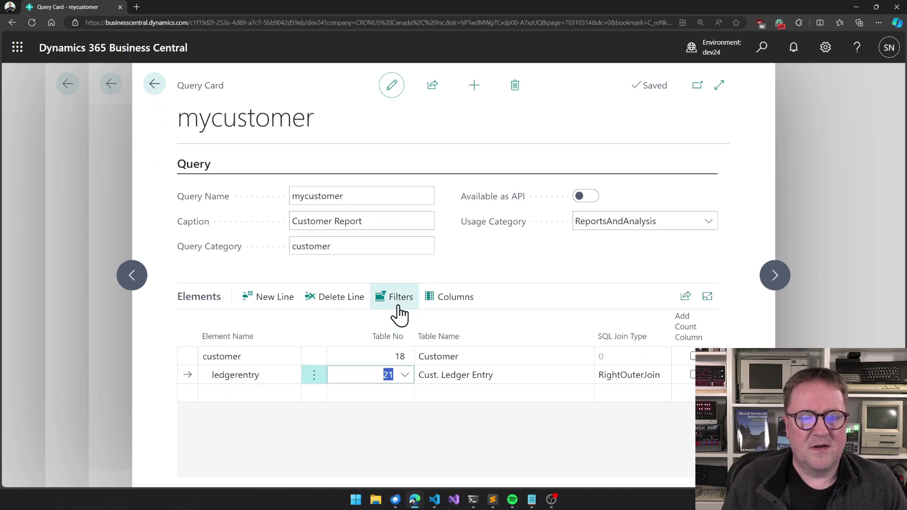
pyautogui.click(398, 303)
pyautogui.write('1')
pyautogui.press('Tab')
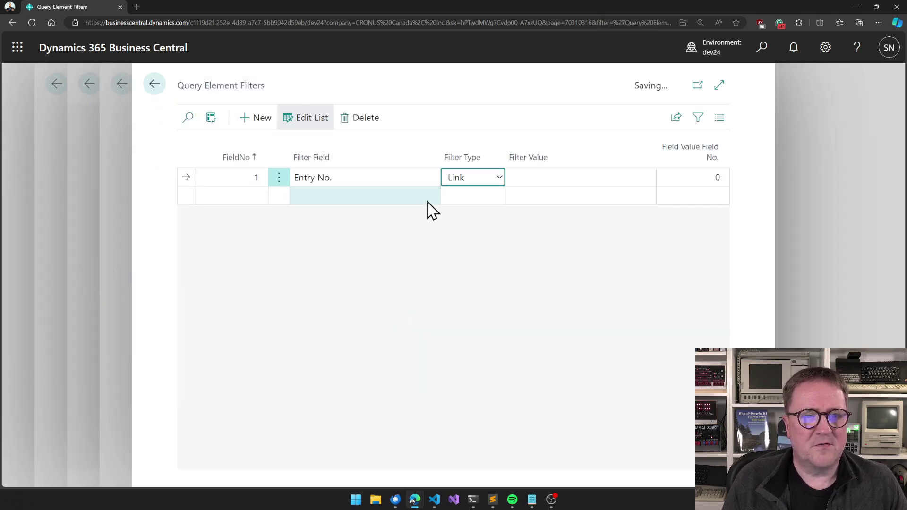
# Step: Link Customer No. (field 3) to the customer's No. field (1), then close the query
pyautogui.click(259, 177)
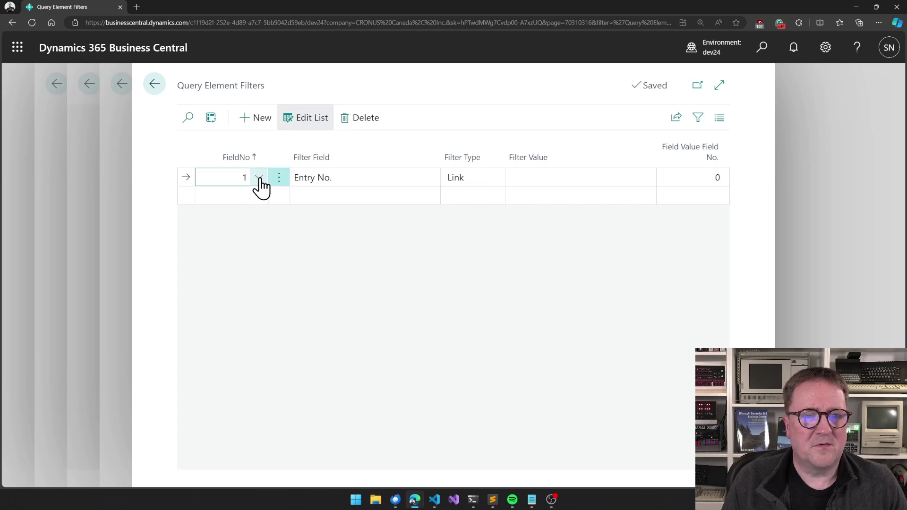
pyautogui.click(259, 179)
pyautogui.click(281, 255)
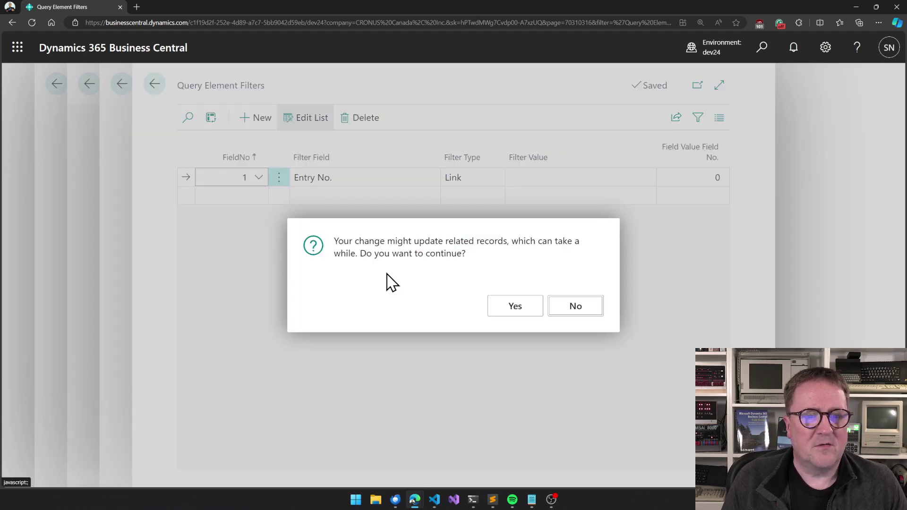
pyautogui.click(509, 304)
pyautogui.press('Tab')
pyautogui.press('Tab')
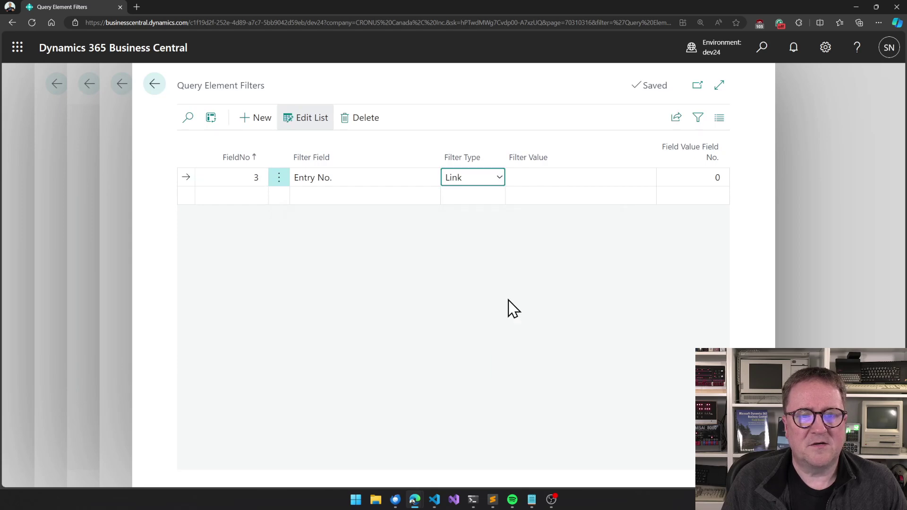
pyautogui.click(685, 184)
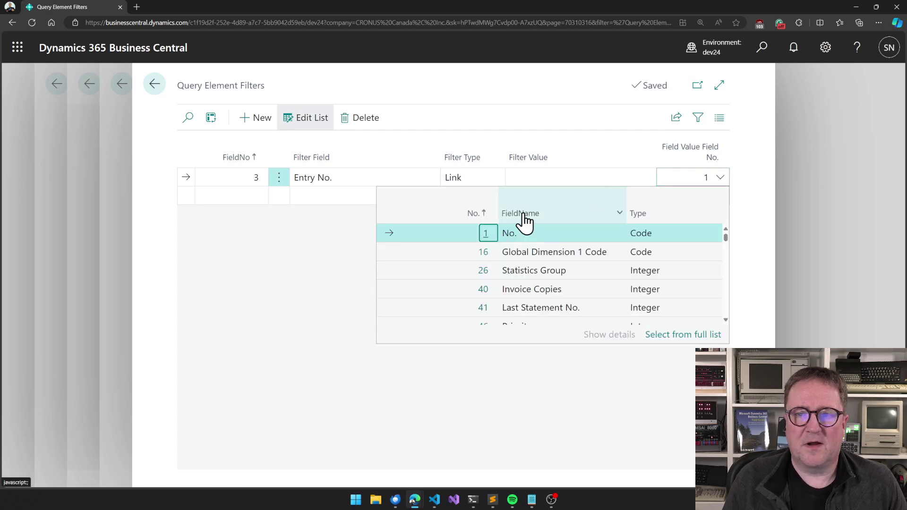
pyautogui.click(155, 86)
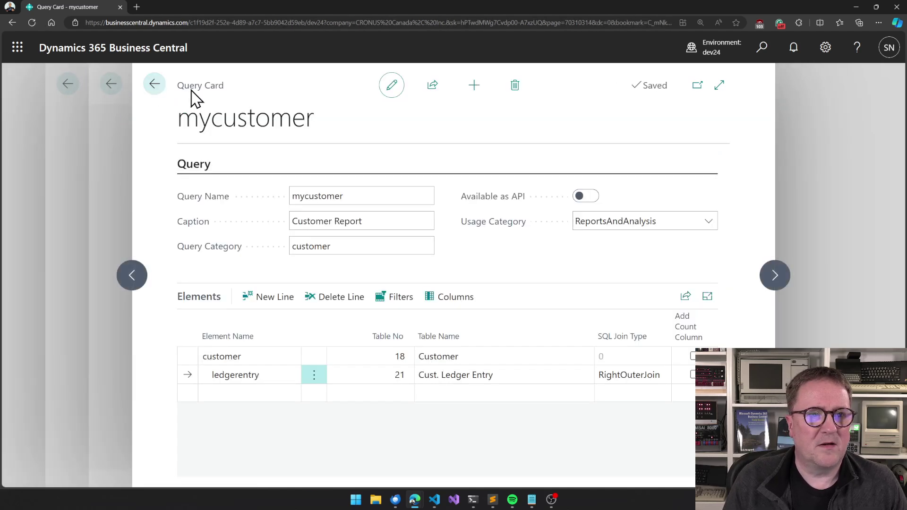
pyautogui.click(163, 95)
pyautogui.click(161, 95)
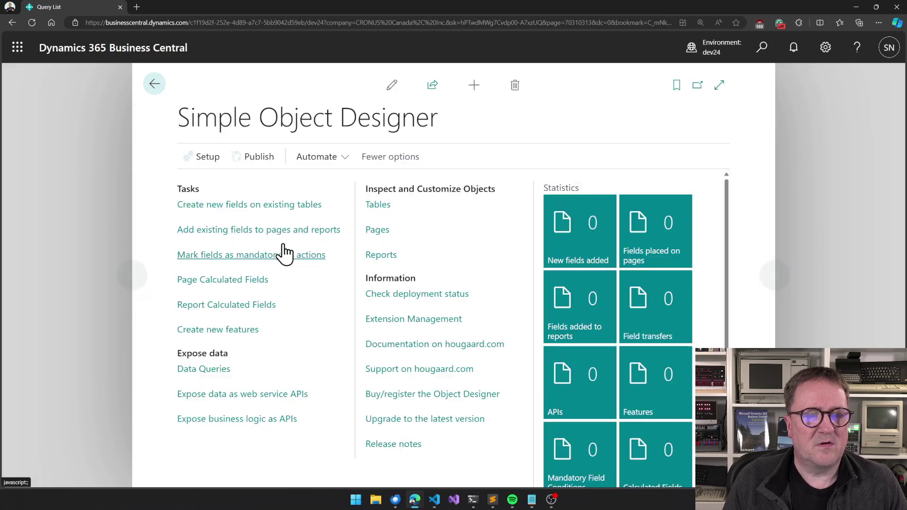
# Step: Republish the extension to this environment and acknowledge the installation-in-progress message
pyautogui.click(255, 158)
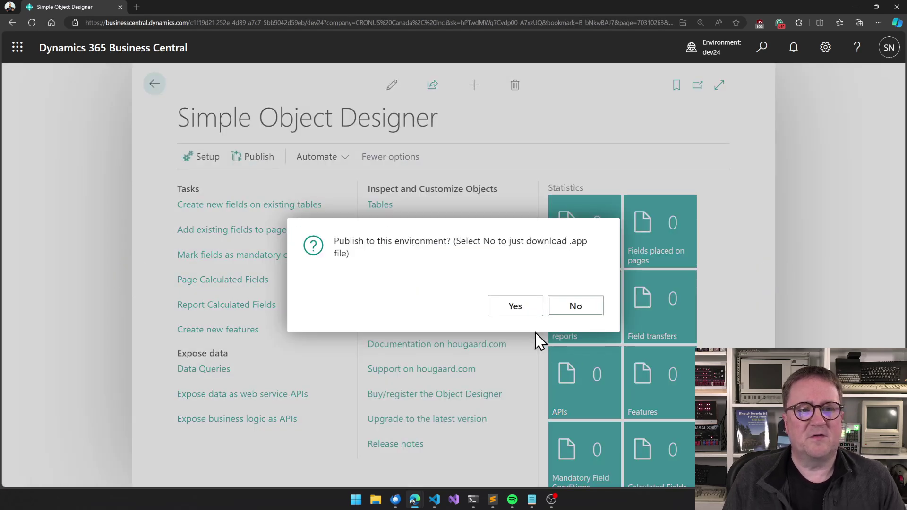
pyautogui.click(514, 306)
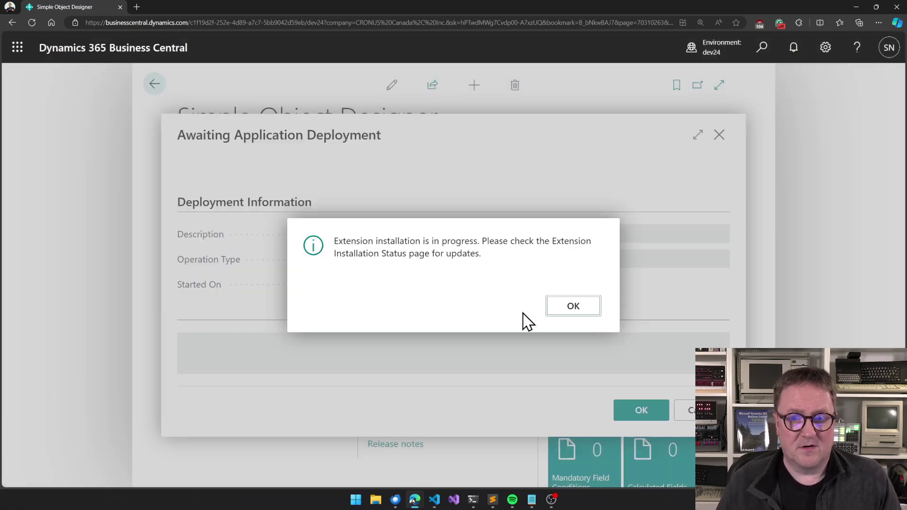
pyautogui.click(573, 307)
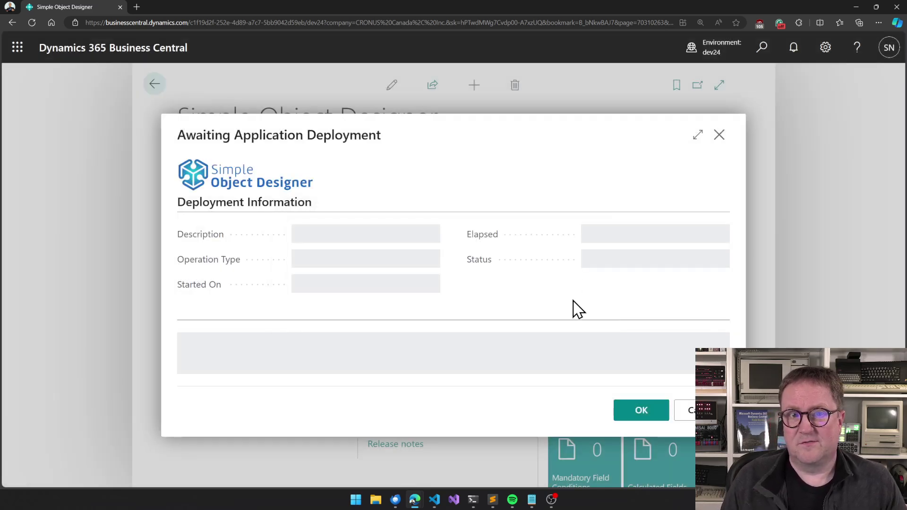